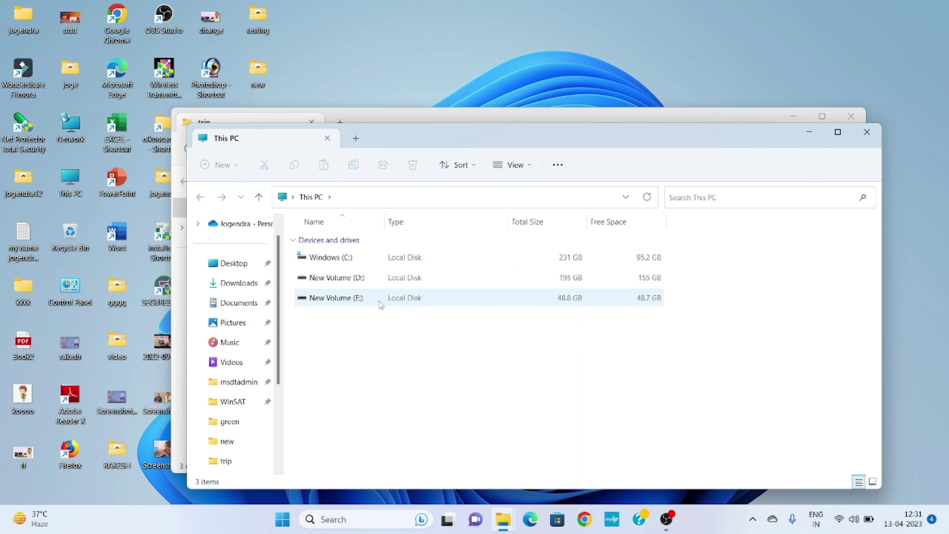
Paste the copied files into the existing folder on New Volume (E:) and close both File Explorer windows
{"action": "double_click", "coordinate": [367, 298]}
{"action": "double_click", "coordinate": [338, 249]}
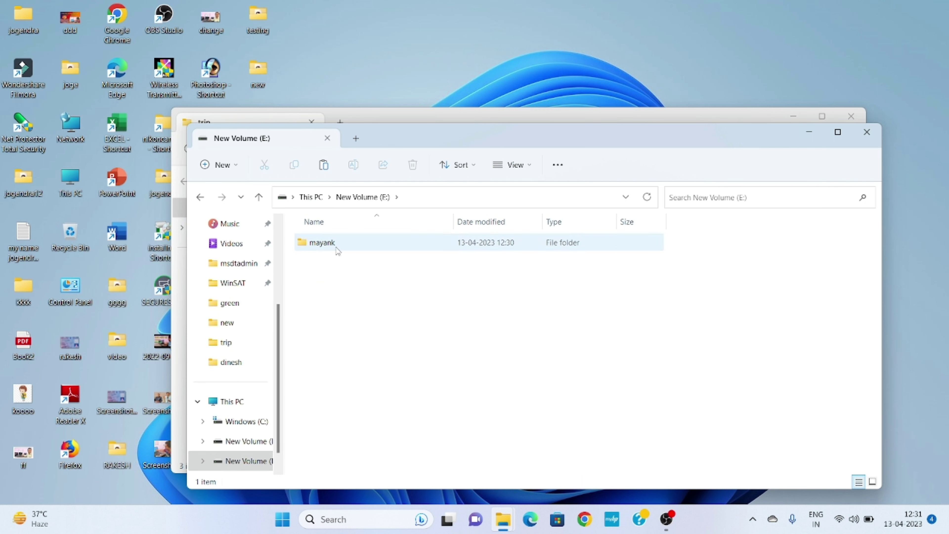
{"action": "right_click", "coordinate": [395, 286]}
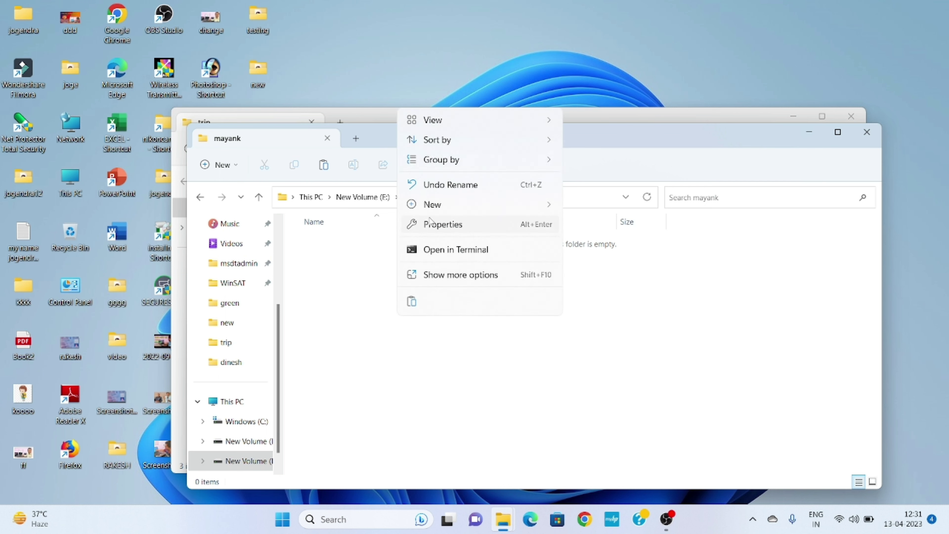
{"action": "left_click", "coordinate": [412, 303]}
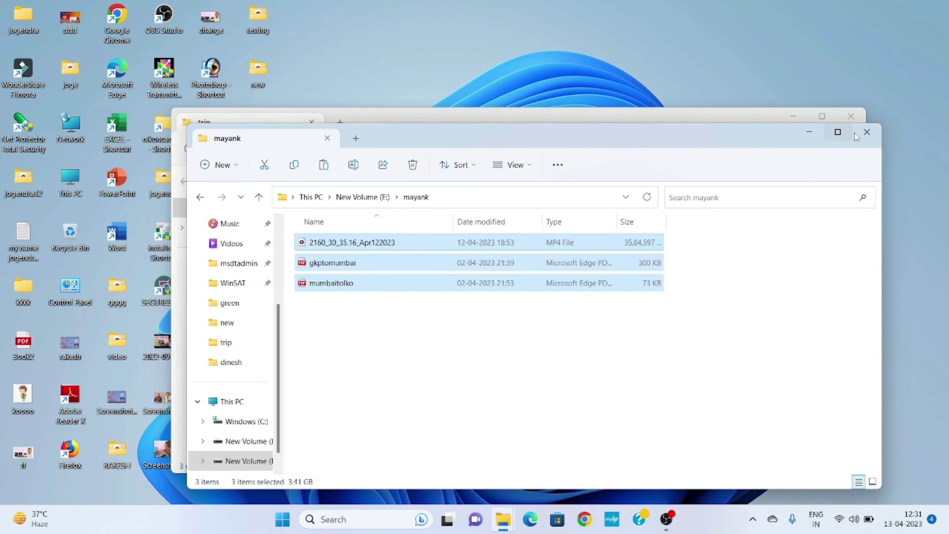
{"action": "left_click", "coordinate": [867, 133]}
{"action": "left_click", "coordinate": [850, 117]}
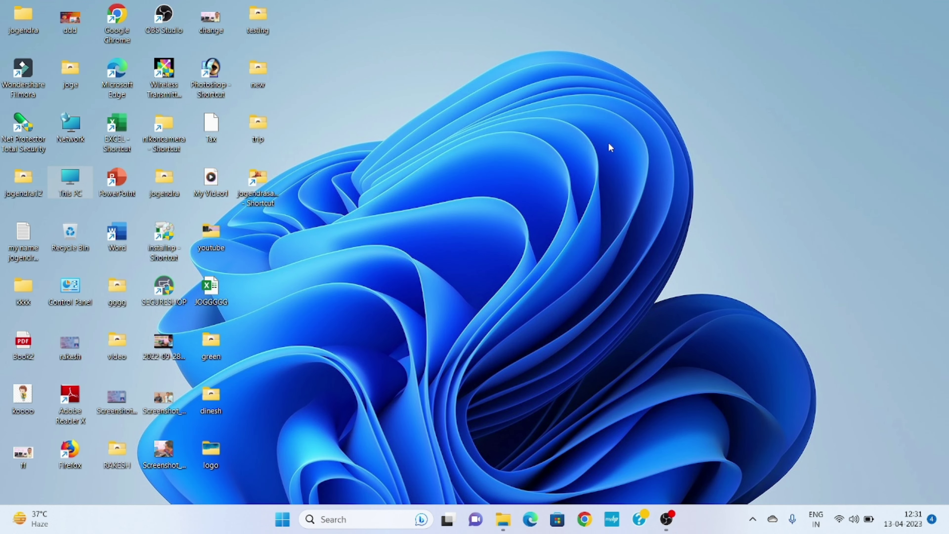
Create a desktop folder named with a person's first name, open it and move its window clear of the desktop icons
{"action": "right_click", "coordinate": [451, 129]}
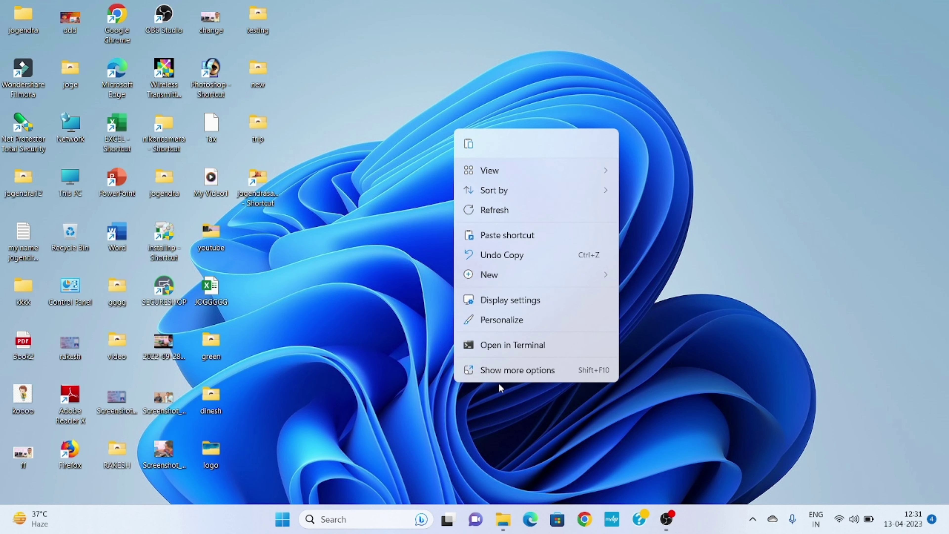
{"action": "left_click", "coordinate": [500, 369]}
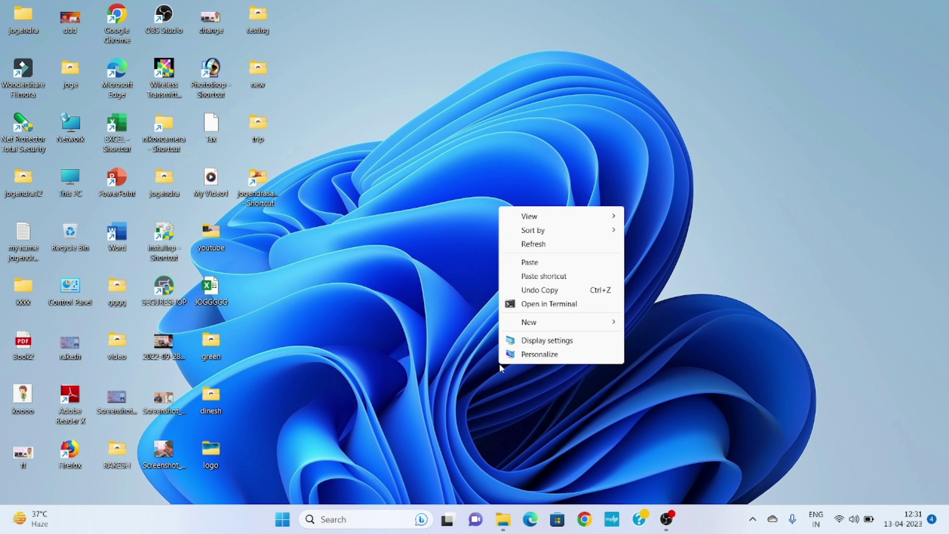
{"action": "mouse_move", "coordinate": [534, 325]}
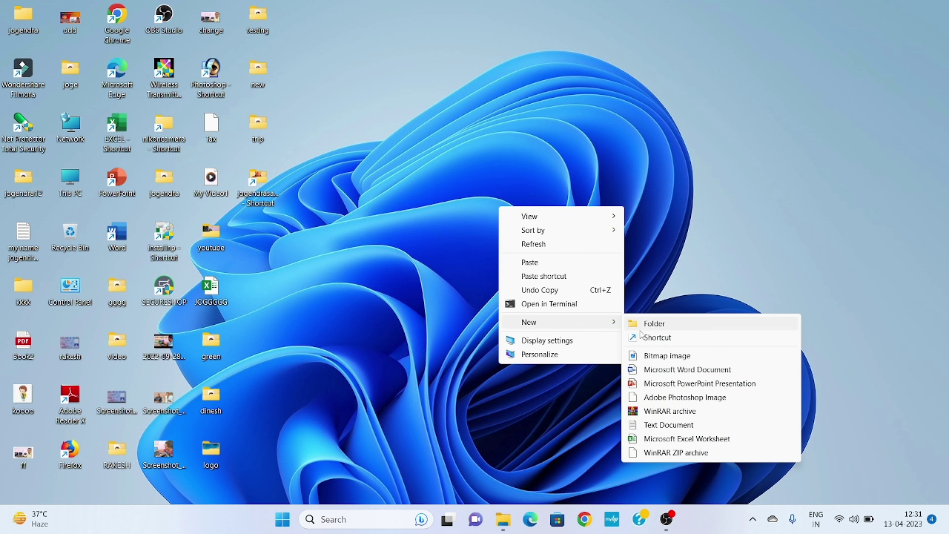
{"action": "left_click", "coordinate": [657, 324]}
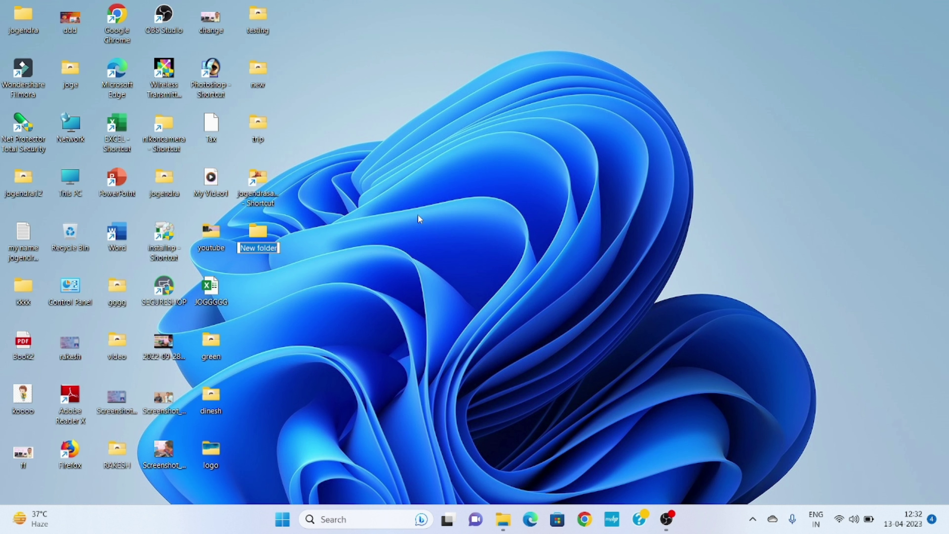
{"action": "type", "text": "ajit"}
{"action": "left_click", "coordinate": [292, 281]}
{"action": "double_click", "coordinate": [258, 234]}
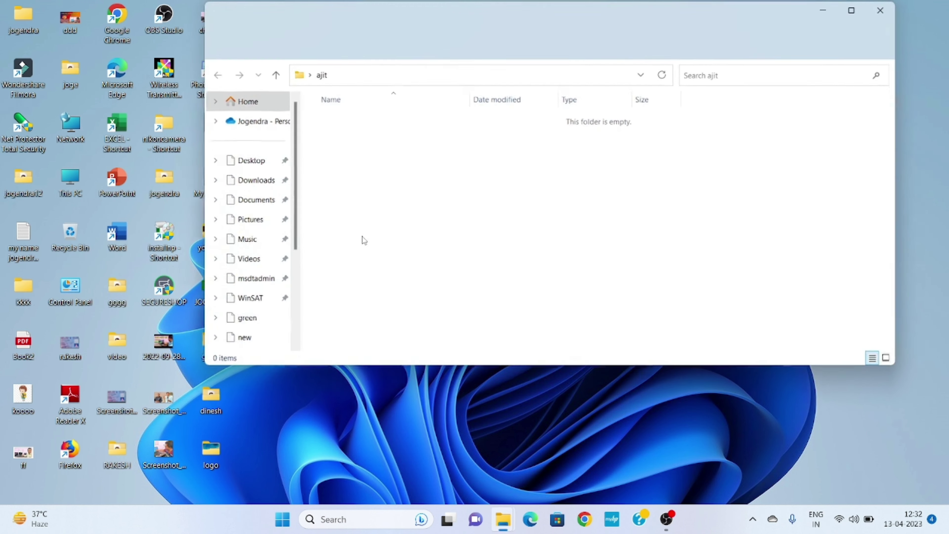
{"action": "left_click_drag", "start_coordinate": [636, 16], "coordinate": [737, 45]}
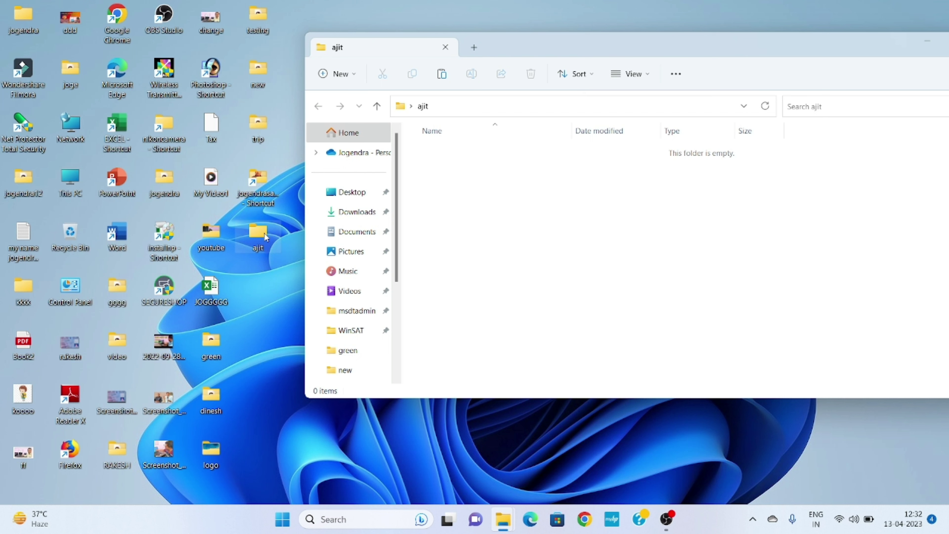
Create a second new desktop folder and name it with a different person's first name
{"action": "right_click", "coordinate": [260, 268]}
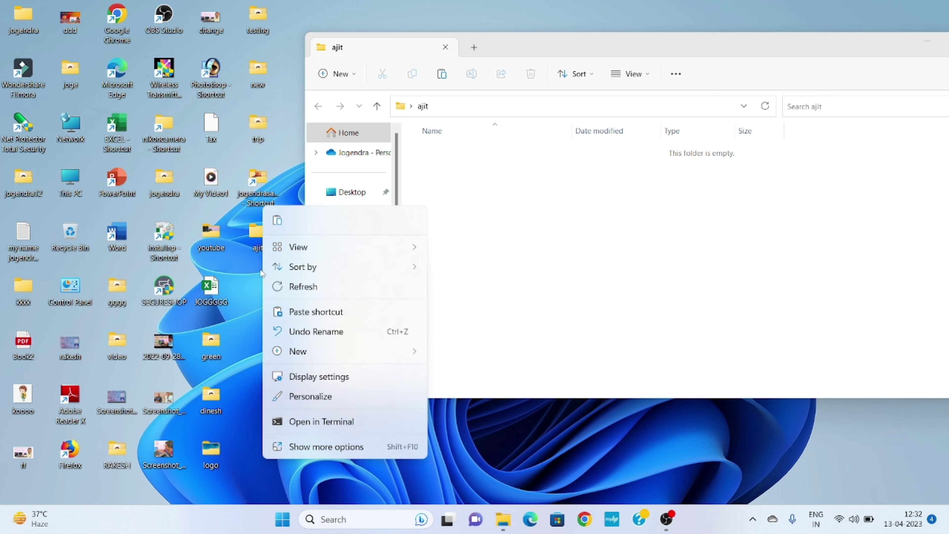
{"action": "left_click", "coordinate": [314, 447]}
{"action": "mouse_move", "coordinate": [377, 410]}
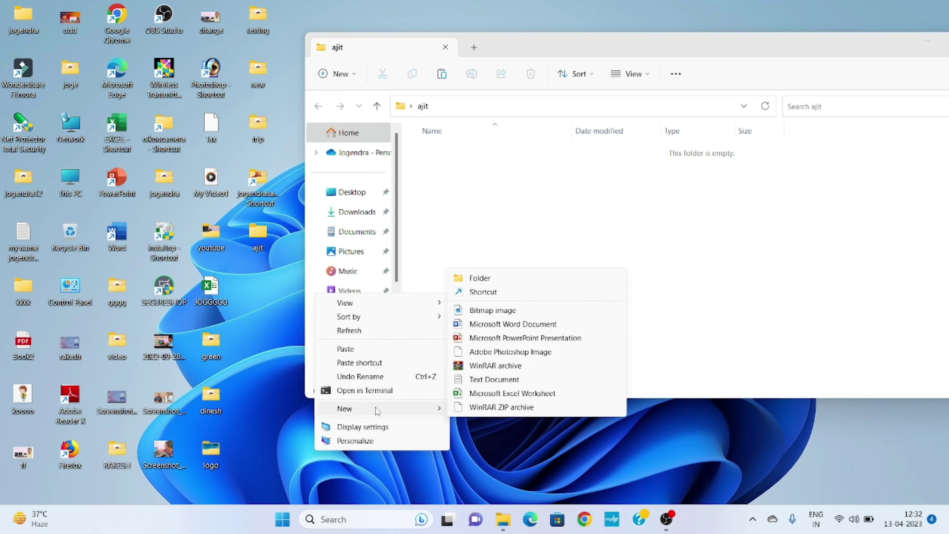
{"action": "left_click", "coordinate": [503, 283]}
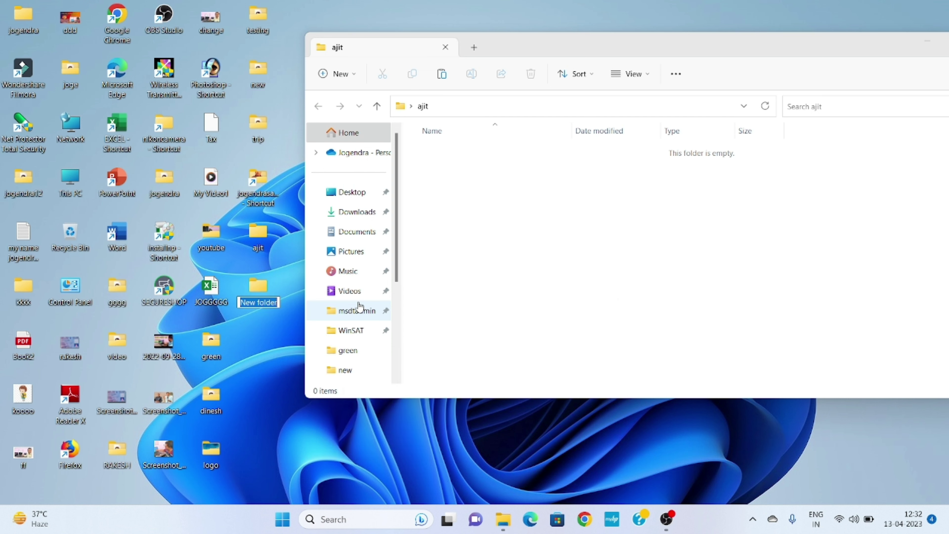
{"action": "type", "text": "mayank"}
{"action": "key", "text": "Return"}
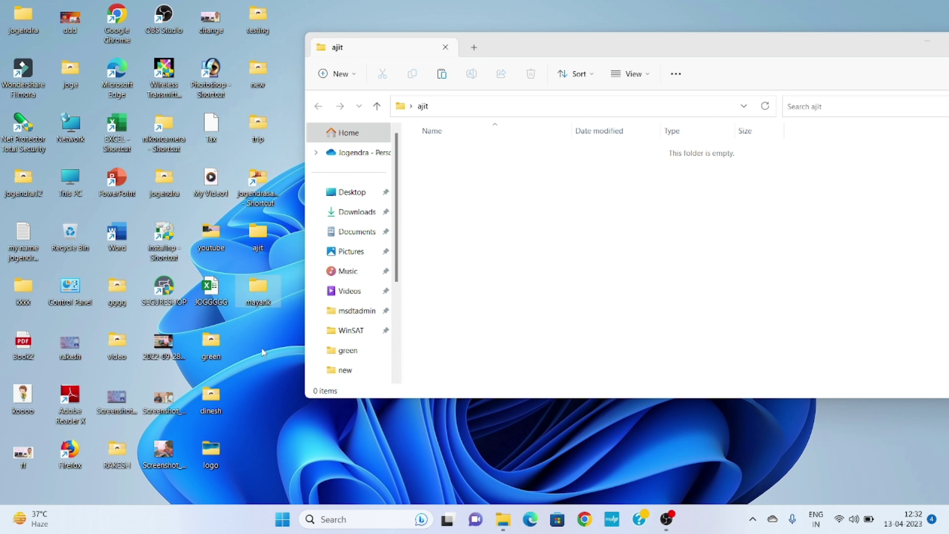
Create a third new desktop folder named with another person's first name and close the open folder window
{"action": "right_click", "coordinate": [261, 347]}
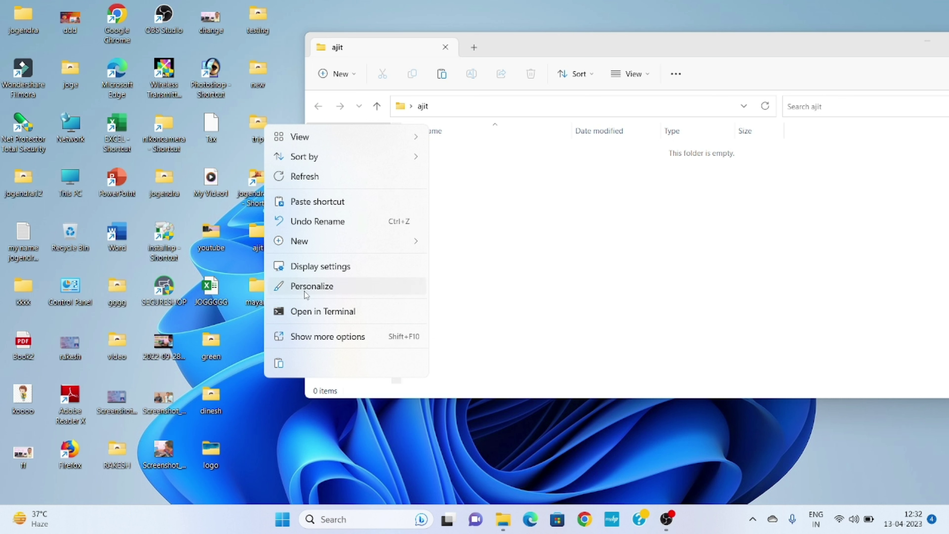
{"action": "left_click", "coordinate": [304, 336]}
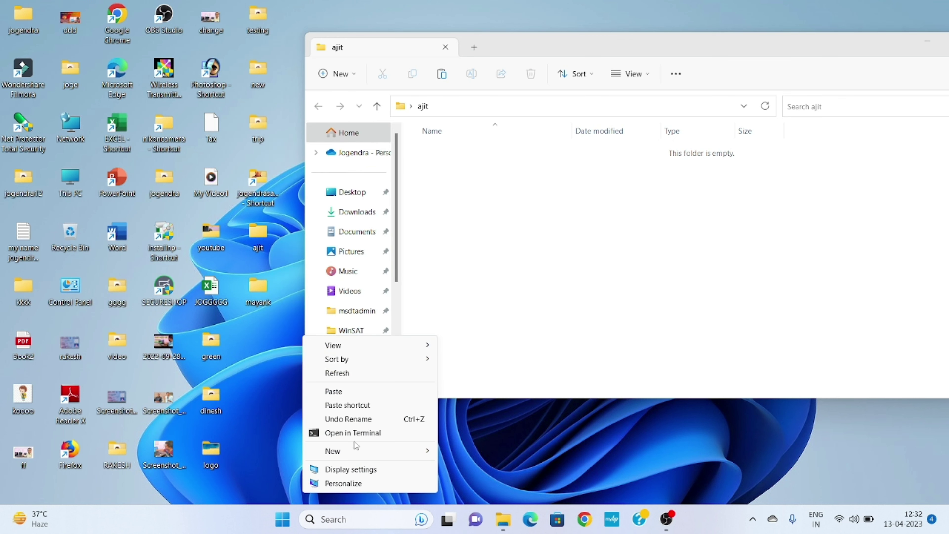
{"action": "mouse_move", "coordinate": [357, 450]}
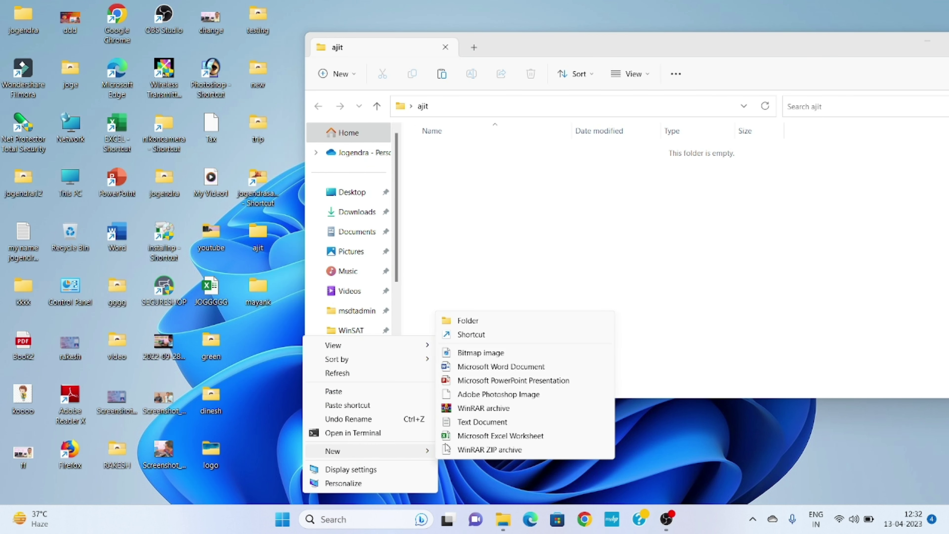
{"action": "left_click", "coordinate": [471, 320]}
{"action": "type", "text": "A"}
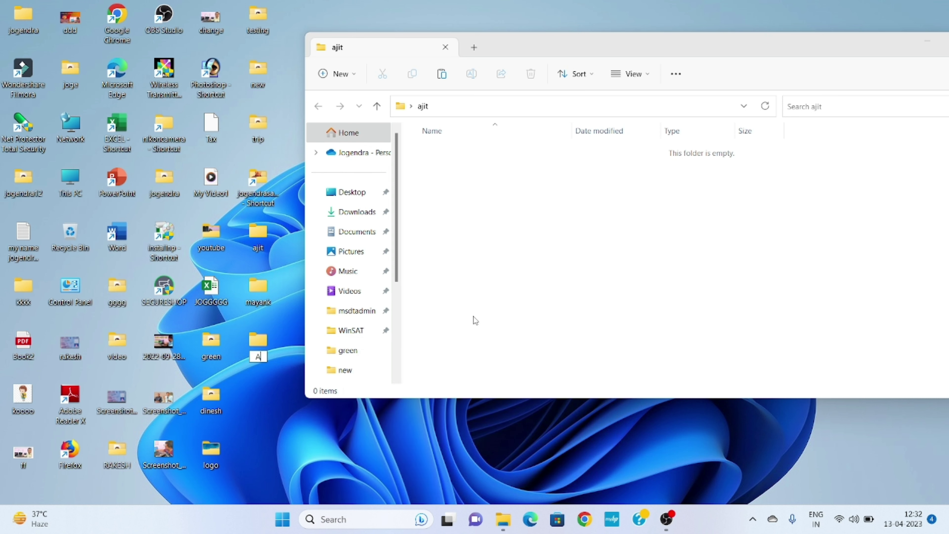
{"action": "type", "text": "nita"}
{"action": "key", "text": "Return"}
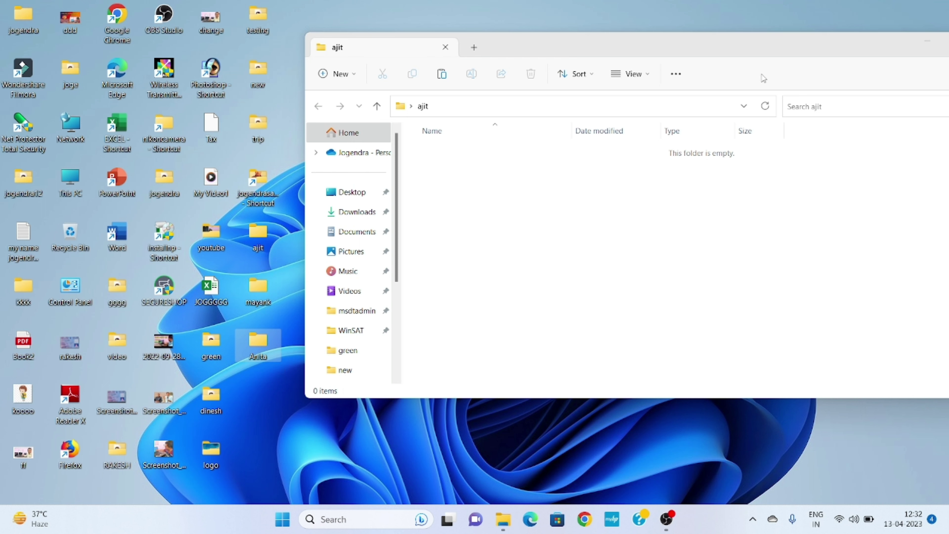
{"action": "left_click_drag", "start_coordinate": [794, 42], "coordinate": [646, 85]}
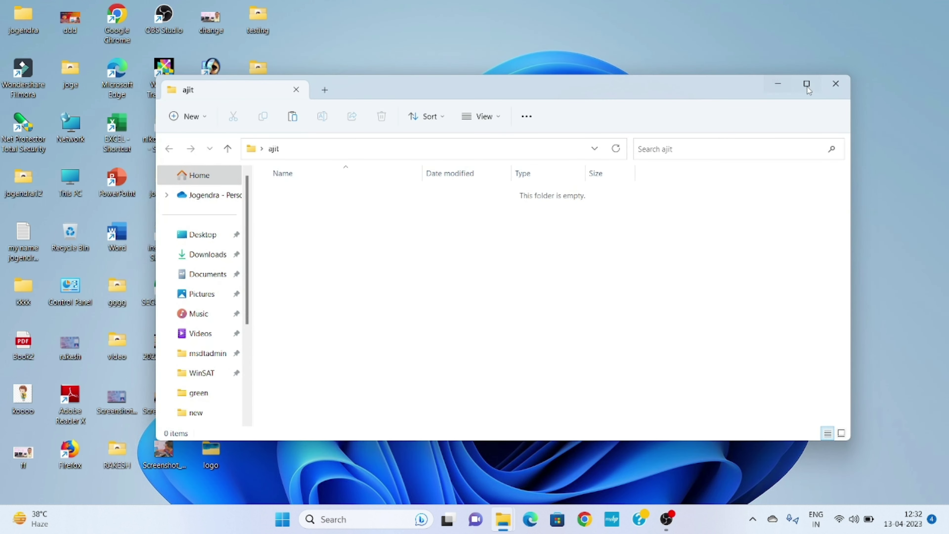
{"action": "left_click", "coordinate": [837, 87]}
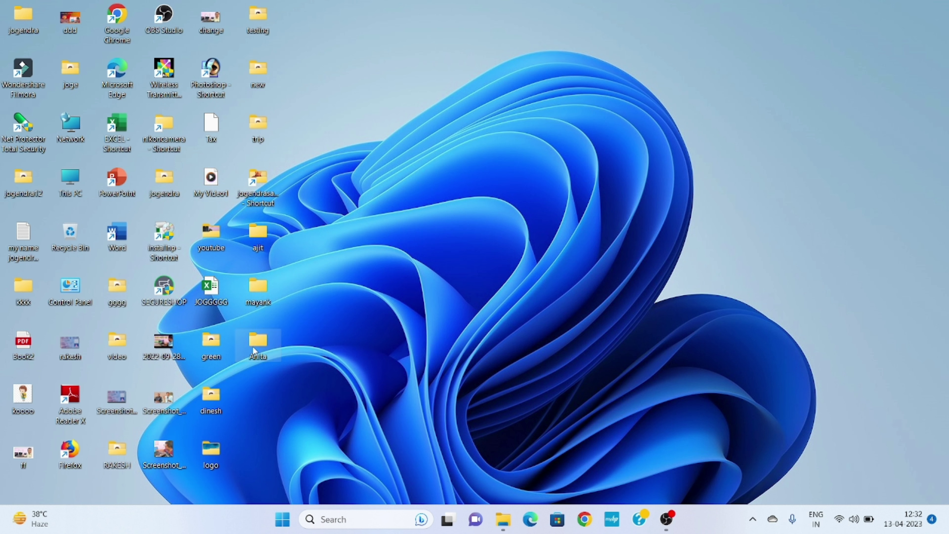
Create a fourth new desktop folder, try giving it the same name as an existing folder, and decline merging the two
{"action": "right_click", "coordinate": [399, 259]}
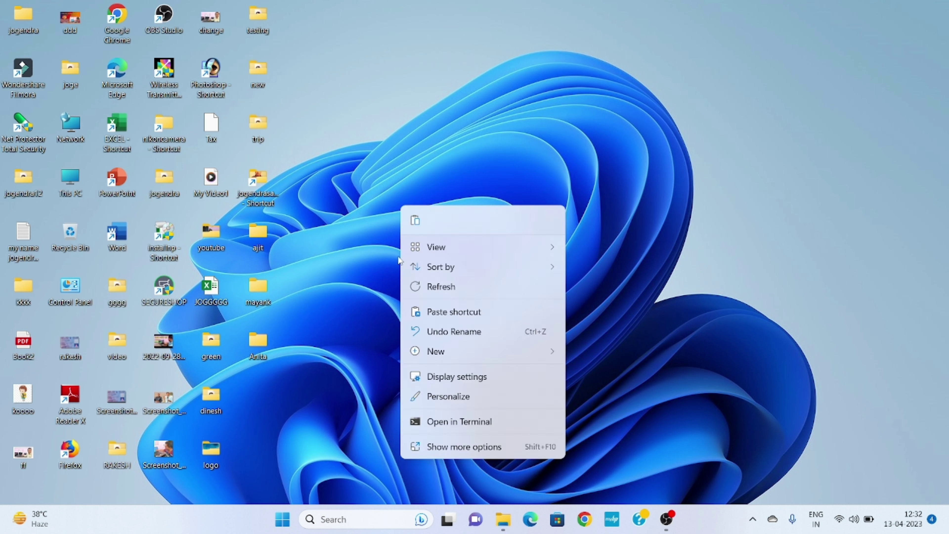
{"action": "left_click", "coordinate": [443, 448]}
{"action": "mouse_move", "coordinate": [493, 409]}
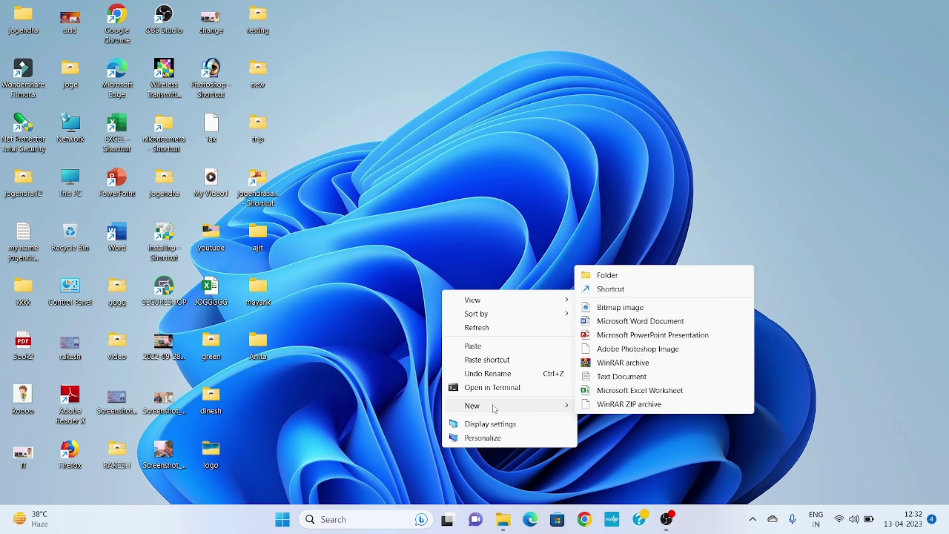
{"action": "left_click", "coordinate": [614, 276]}
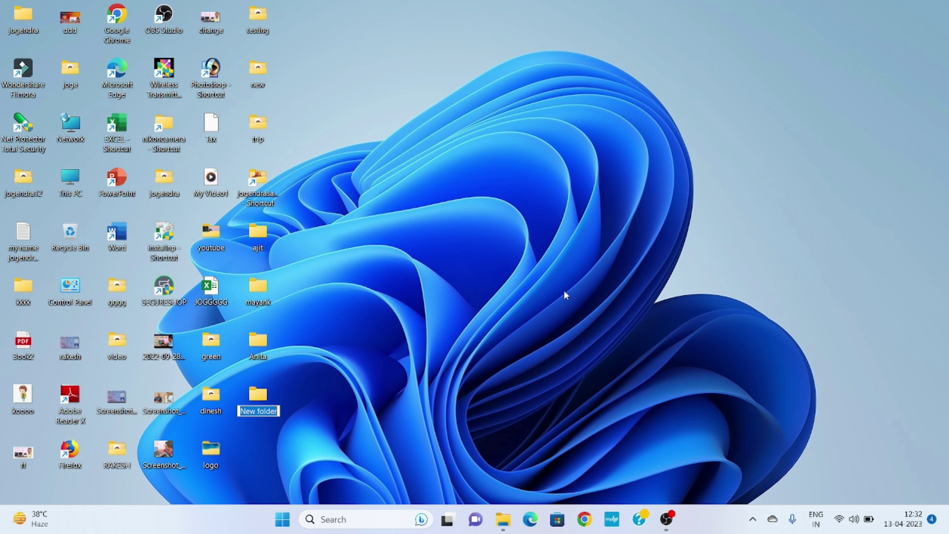
{"action": "type", "text": "jo"}
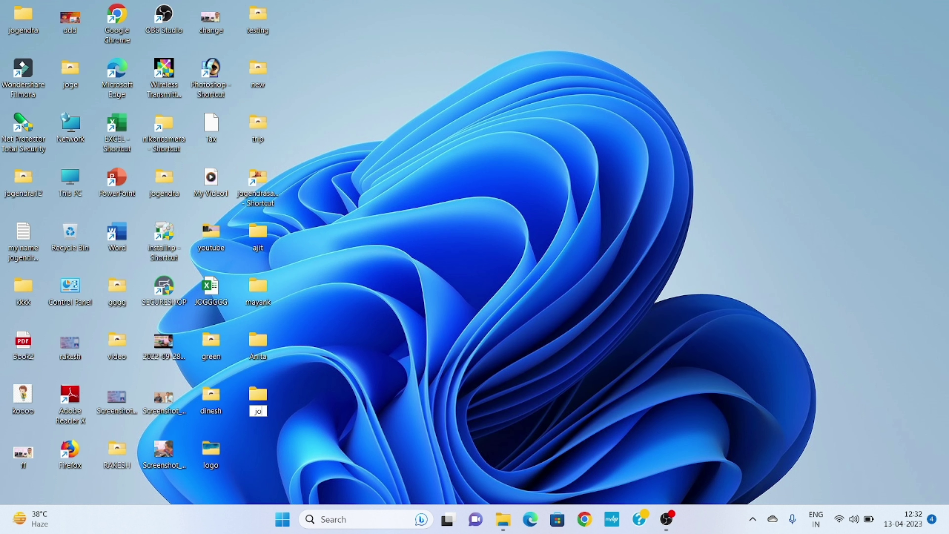
{"action": "type", "text": "gendra"}
{"action": "key", "text": "Return"}
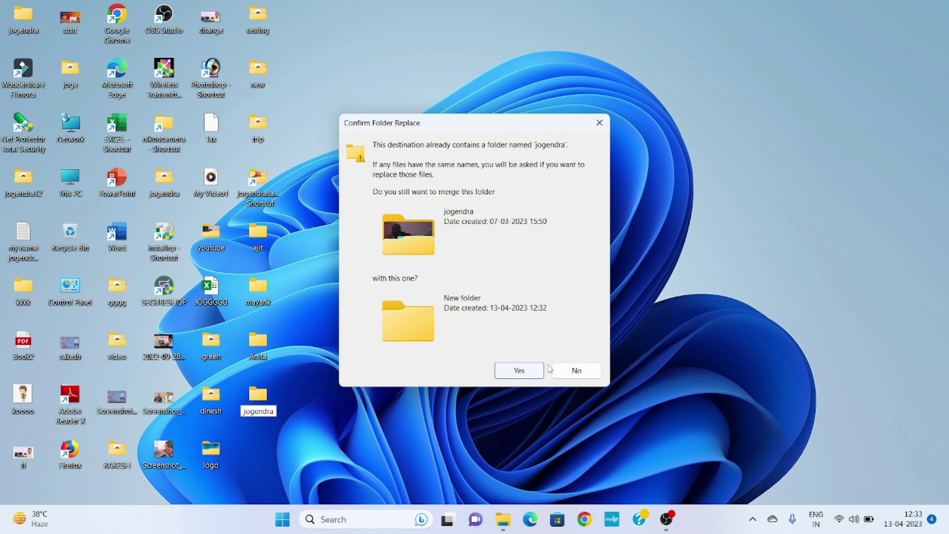
{"action": "left_click", "coordinate": [576, 371]}
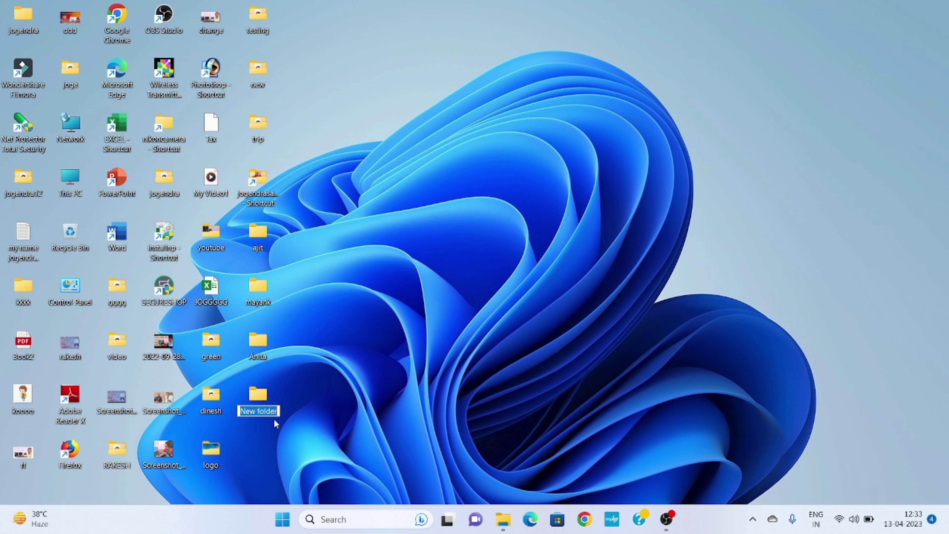
Name the fourth new desktop folder jog
{"action": "type", "text": "jo"}
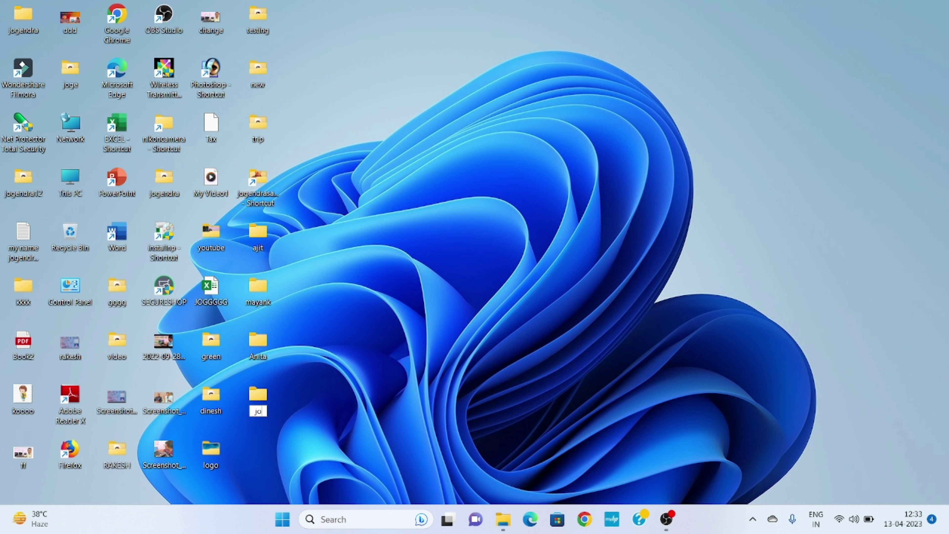
{"action": "type", "text": "g"}
{"action": "key", "text": "Return"}
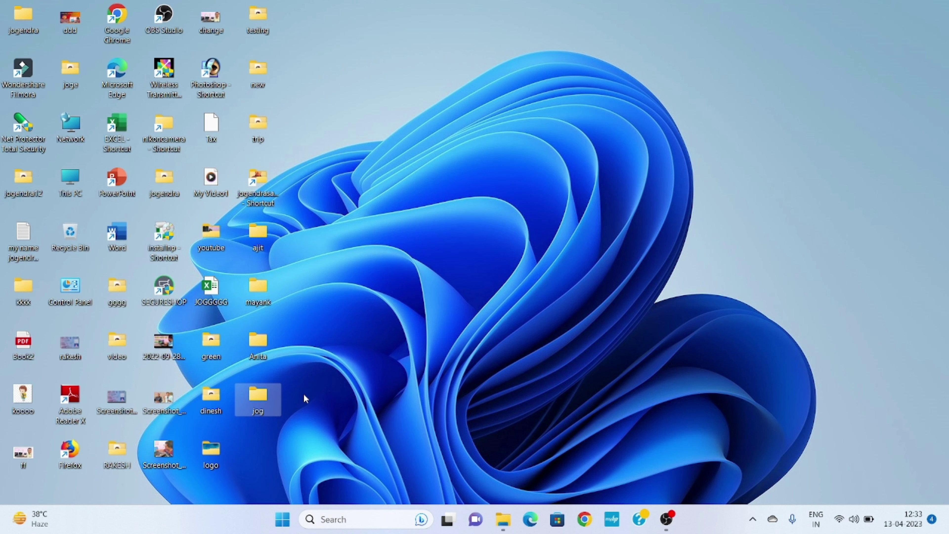
Delete the first-created of the four new desktop folders
{"action": "mouse_move", "coordinate": [269, 240]}
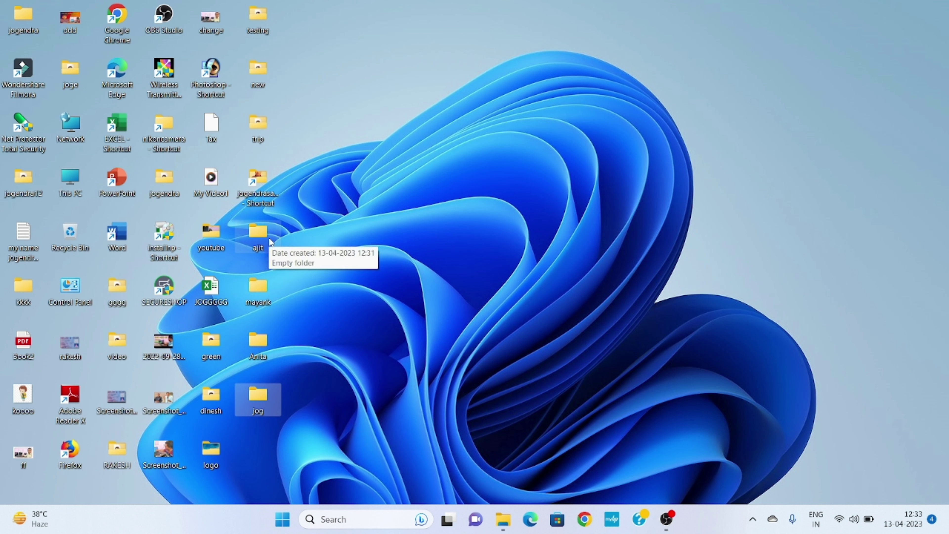
{"action": "right_click", "coordinate": [259, 236]}
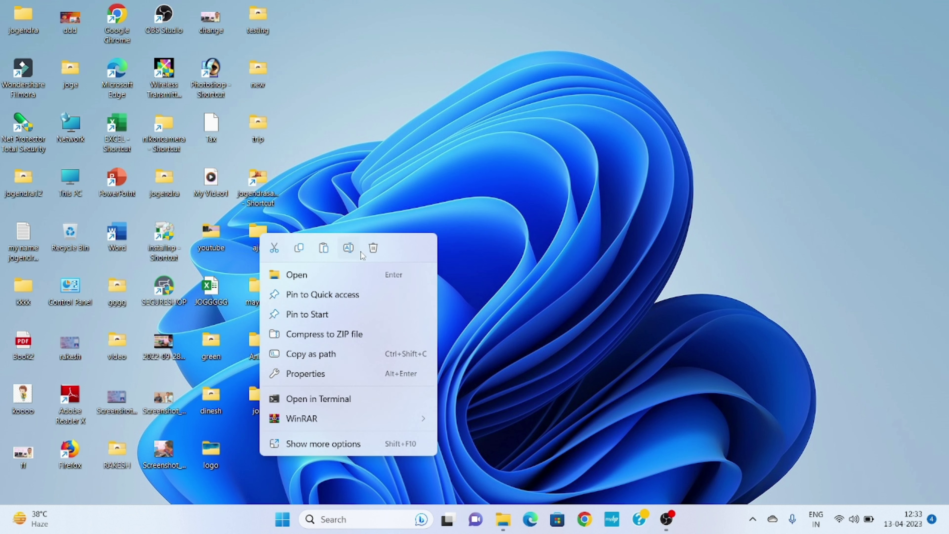
{"action": "left_click", "coordinate": [373, 248]}
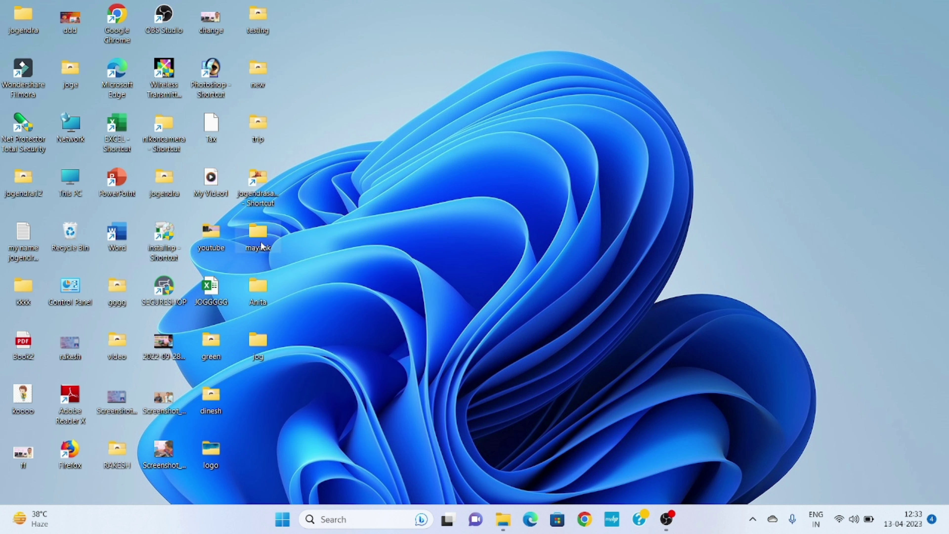
Empty the Recycle Bin and confirm the permanent deletion of the folder in it
{"action": "right_click", "coordinate": [67, 238]}
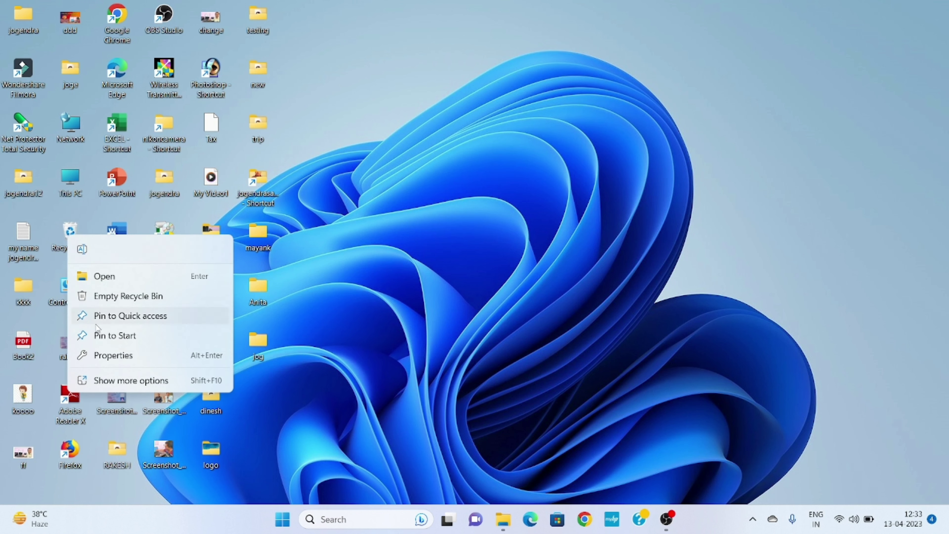
{"action": "left_click", "coordinate": [113, 296]}
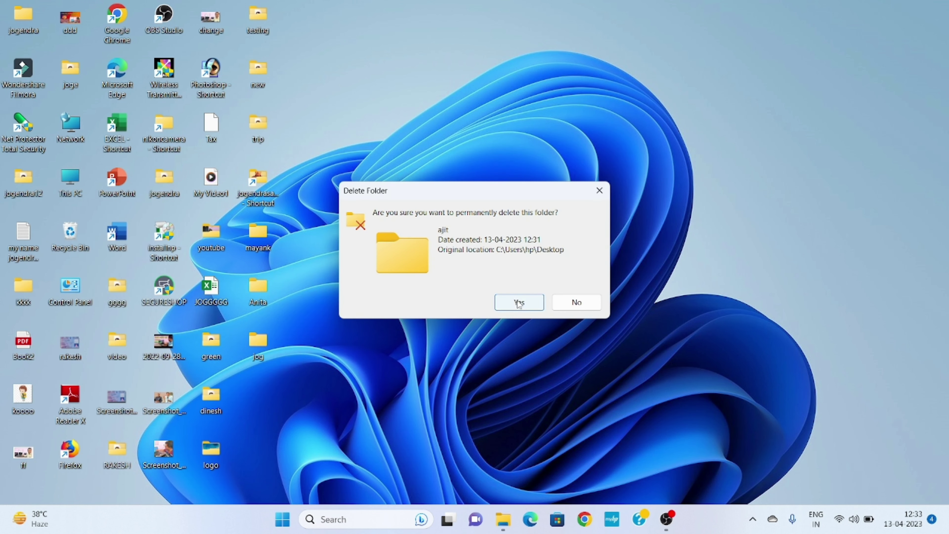
{"action": "left_click", "coordinate": [519, 304]}
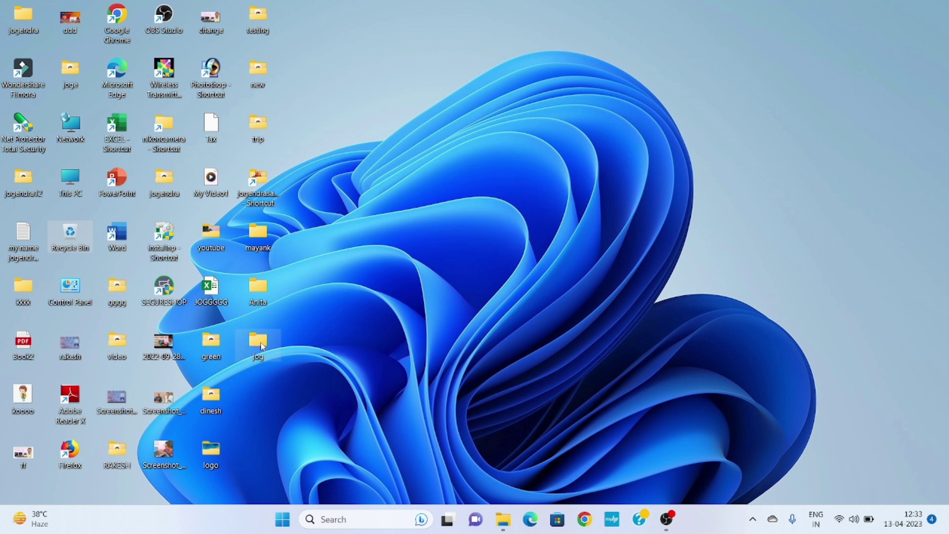
Rename the desktop folder jog, giving it a capitalised first name
{"action": "mouse_move", "coordinate": [260, 347]}
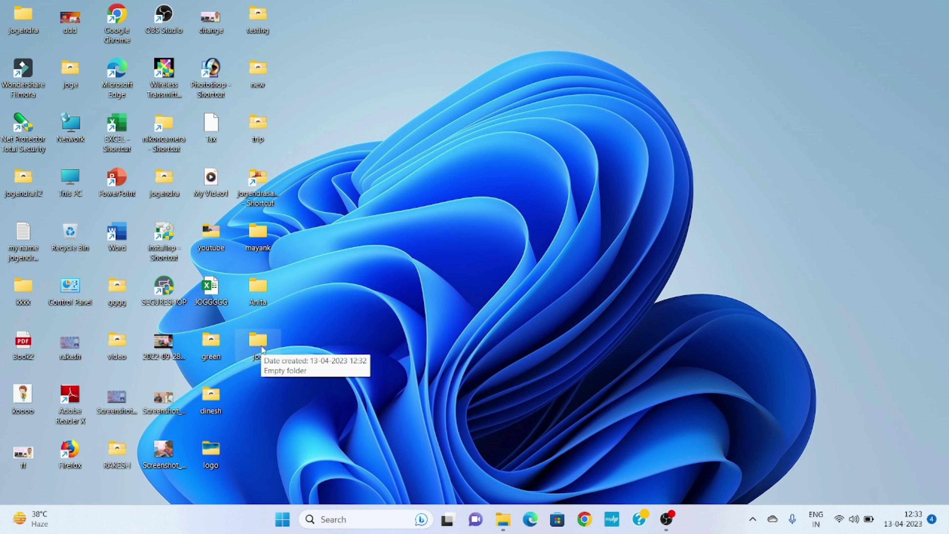
{"action": "right_click", "coordinate": [260, 346]}
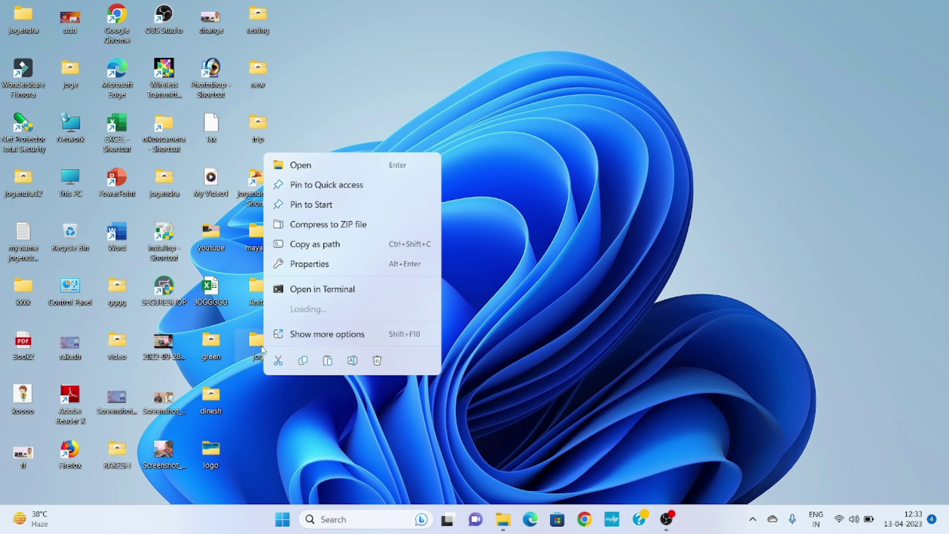
{"action": "left_click", "coordinate": [323, 336]}
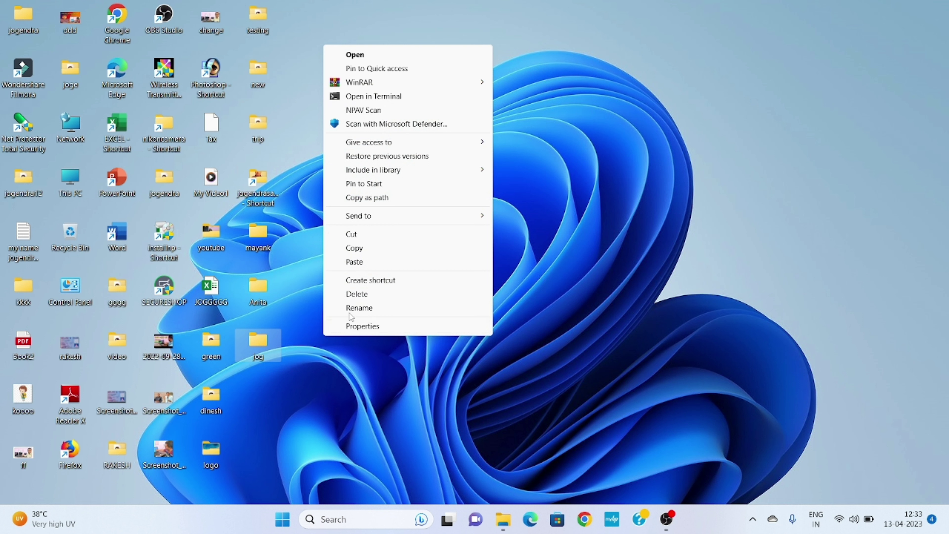
{"action": "left_click", "coordinate": [360, 308]}
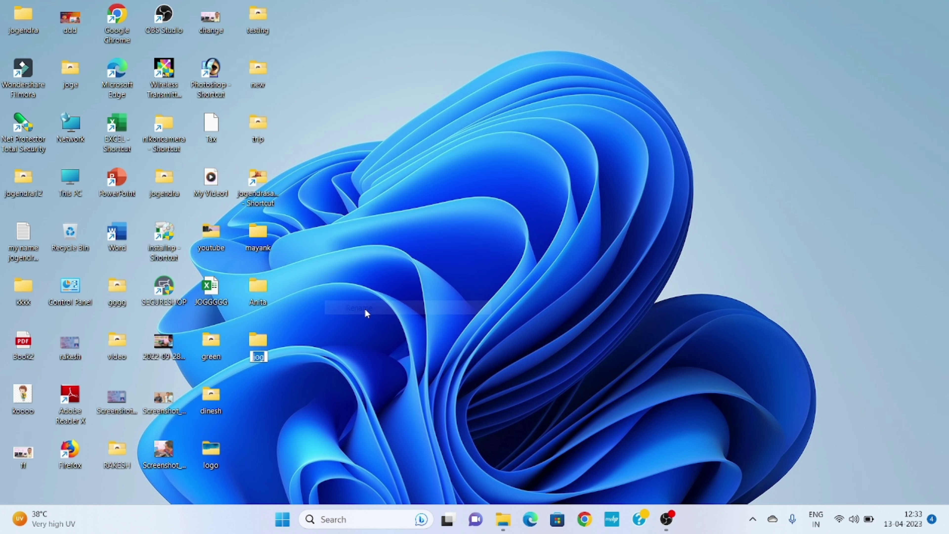
{"action": "type", "text": "A"}
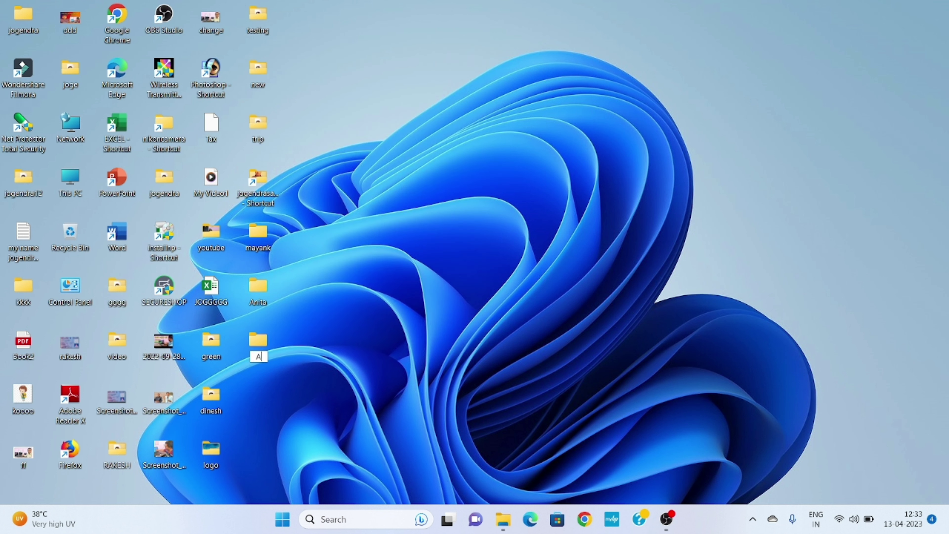
{"action": "type", "text": "jit"}
{"action": "key", "text": "Return"}
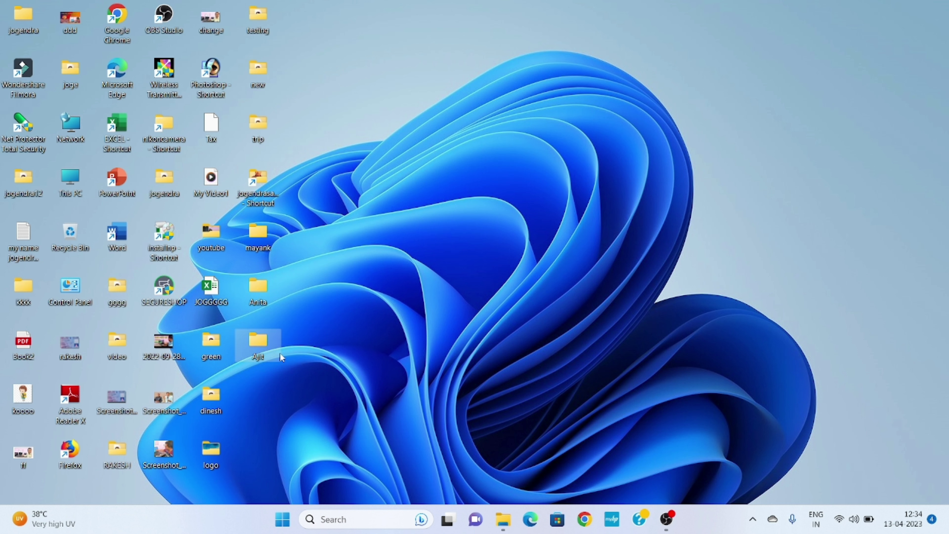
Open Notepad and enter the filler text ".m zbdfiuogbseb gkdbsi'ogweipbtj2l3bvwruoqgwougr8uo"
{"action": "left_click", "coordinate": [346, 523]}
{"action": "type", "text": "no"}
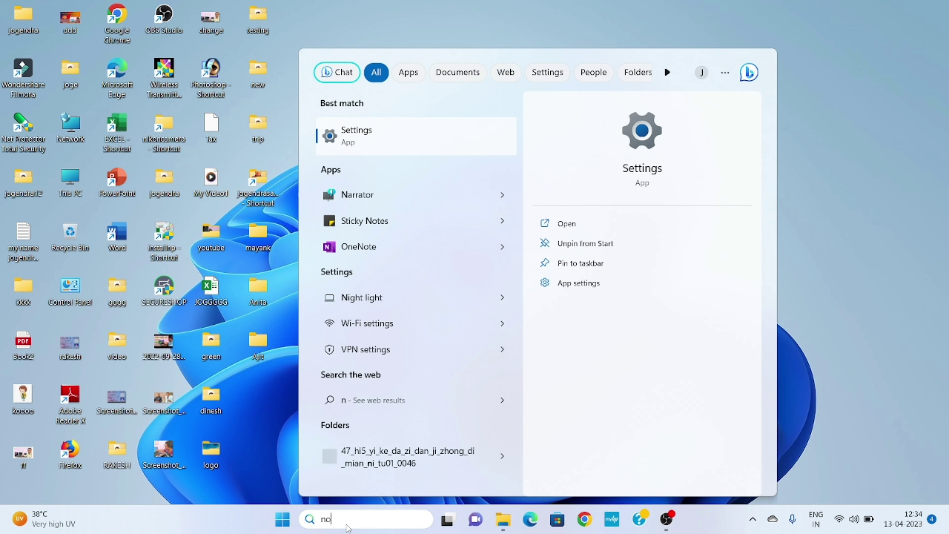
{"action": "type", "text": "te"}
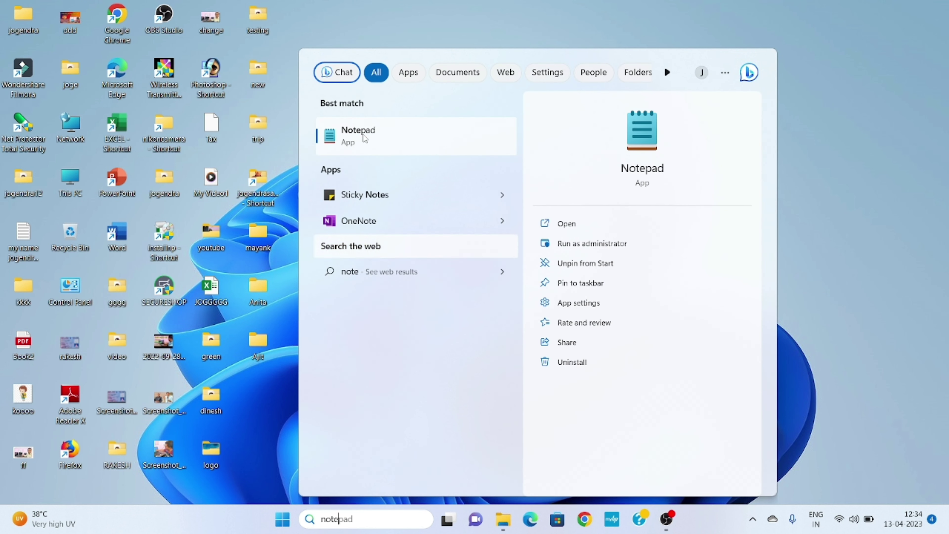
{"action": "left_click", "coordinate": [364, 135]}
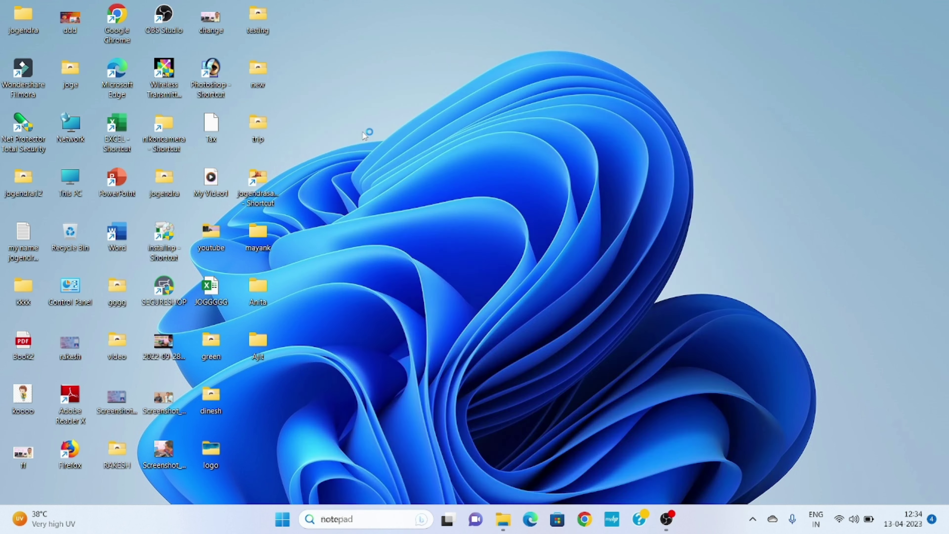
{"action": "type", "text": ".m z"}
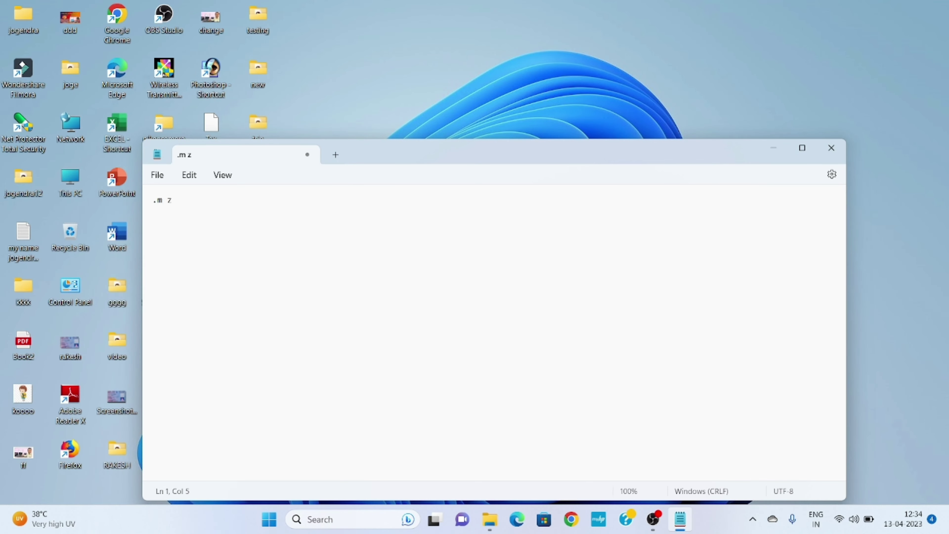
{"action": "type", "text": "bdfiuogbseb gkdbsi'ogweipbtj2l3bvwruoqgwougr8uo"}
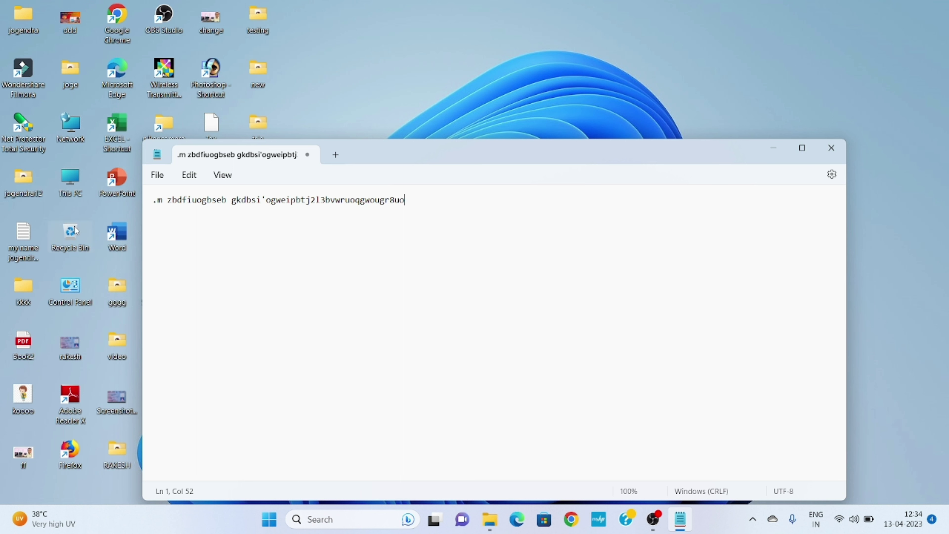
Save the note as a text document in the renamed desktop folder, using the folder's name in lowercase followed by 3, and close Notepad
{"action": "left_click", "coordinate": [166, 176]}
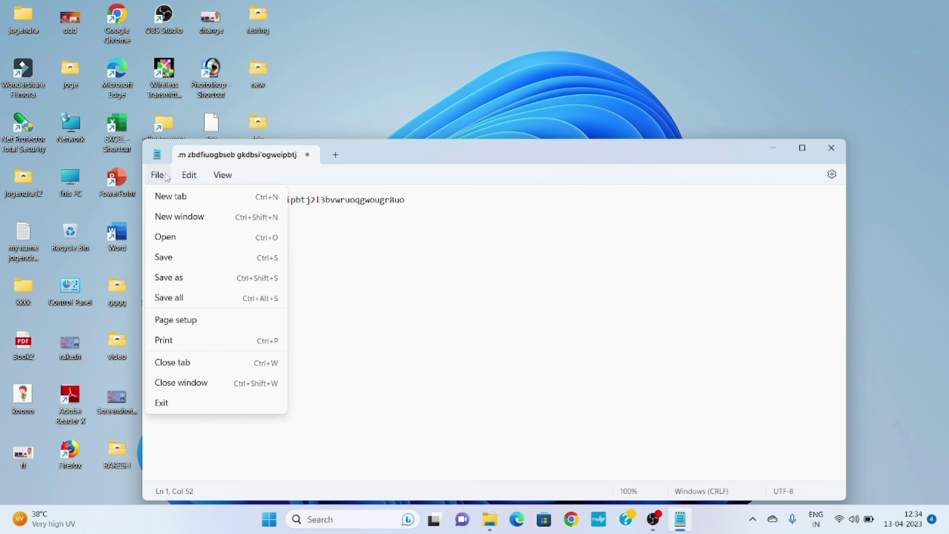
{"action": "left_click", "coordinate": [168, 266]}
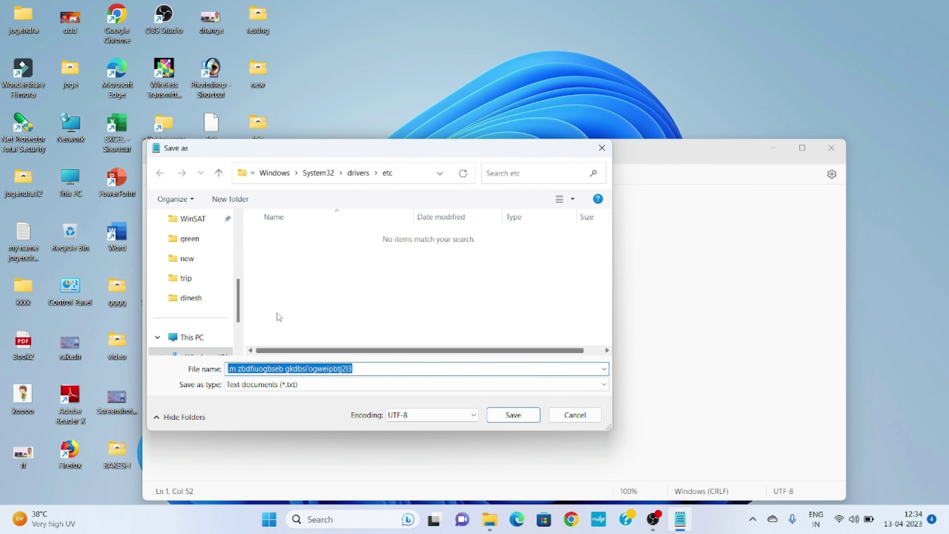
{"action": "left_click_drag", "start_coordinate": [241, 305], "coordinate": [242, 237]}
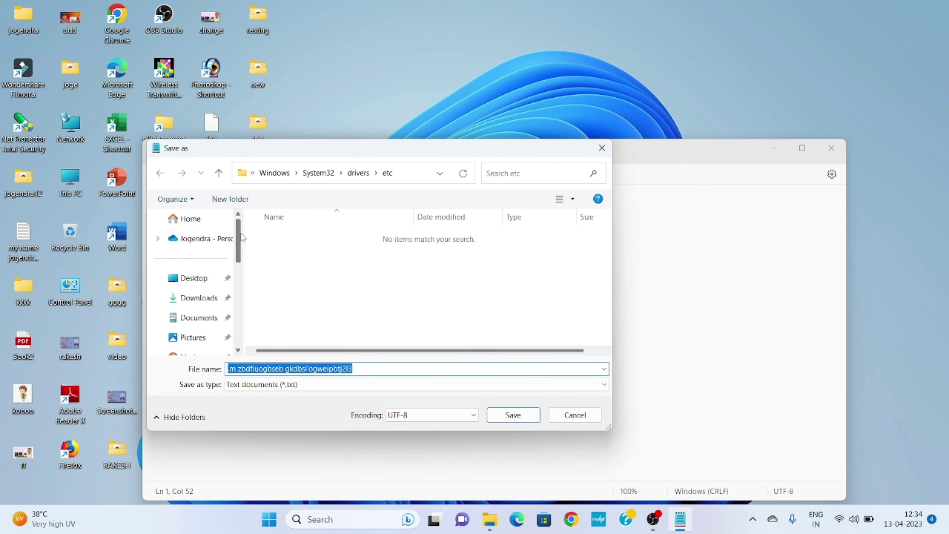
{"action": "left_click", "coordinate": [201, 285]}
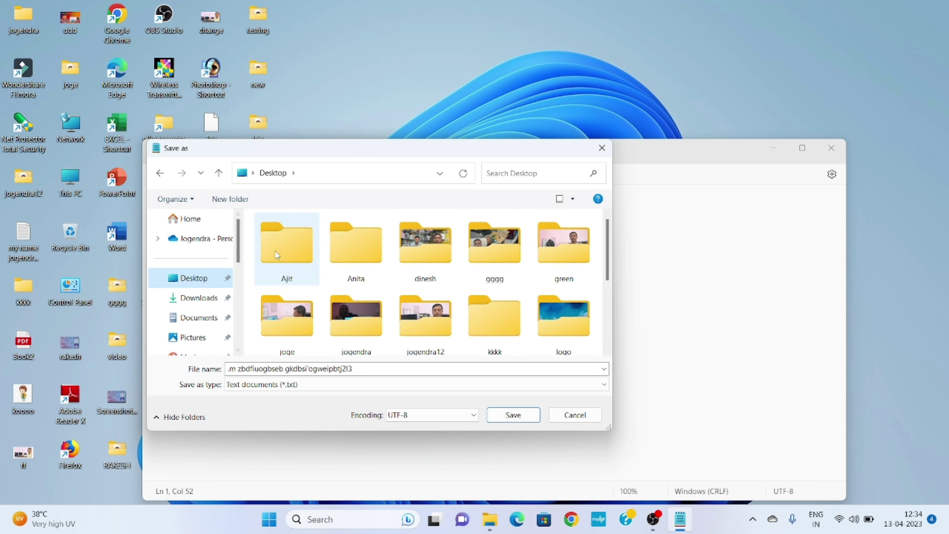
{"action": "left_click", "coordinate": [282, 253]}
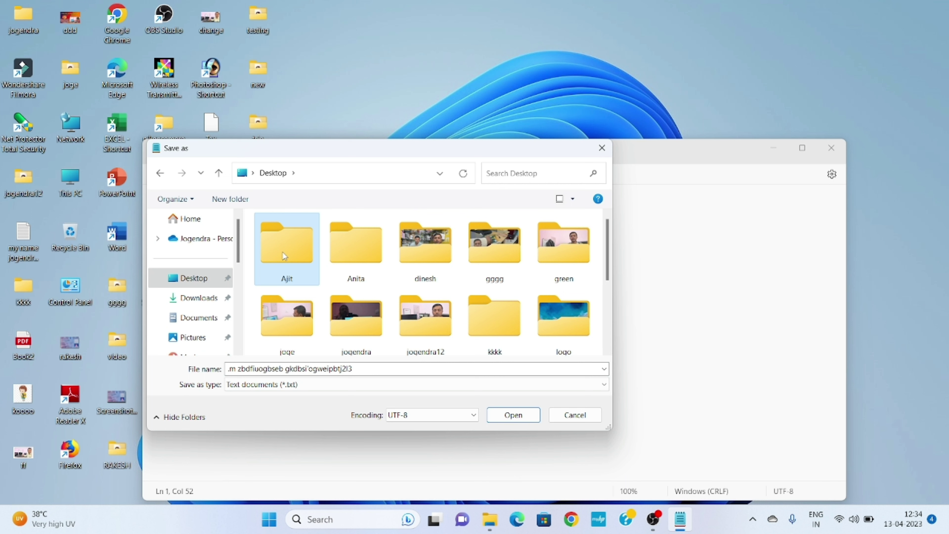
{"action": "double_click", "coordinate": [282, 252]}
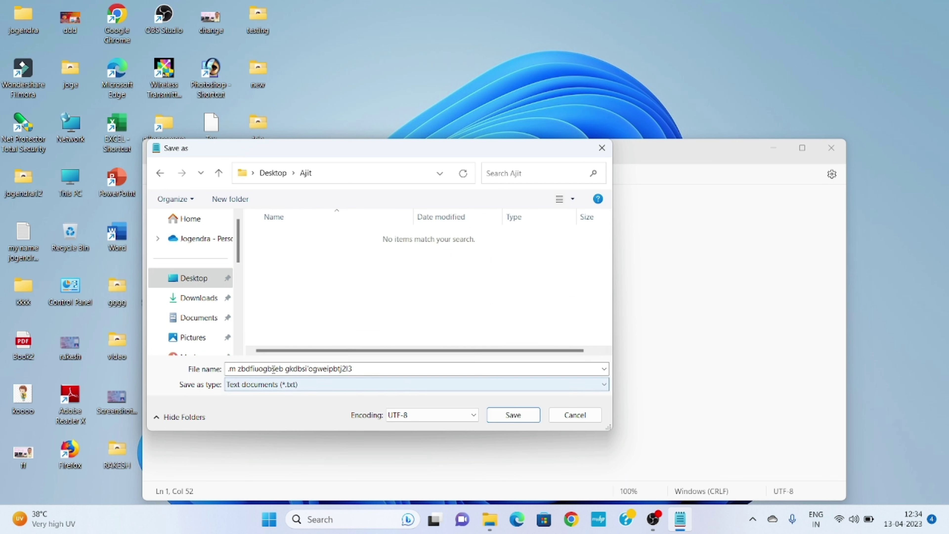
{"action": "left_click", "coordinate": [365, 365]}
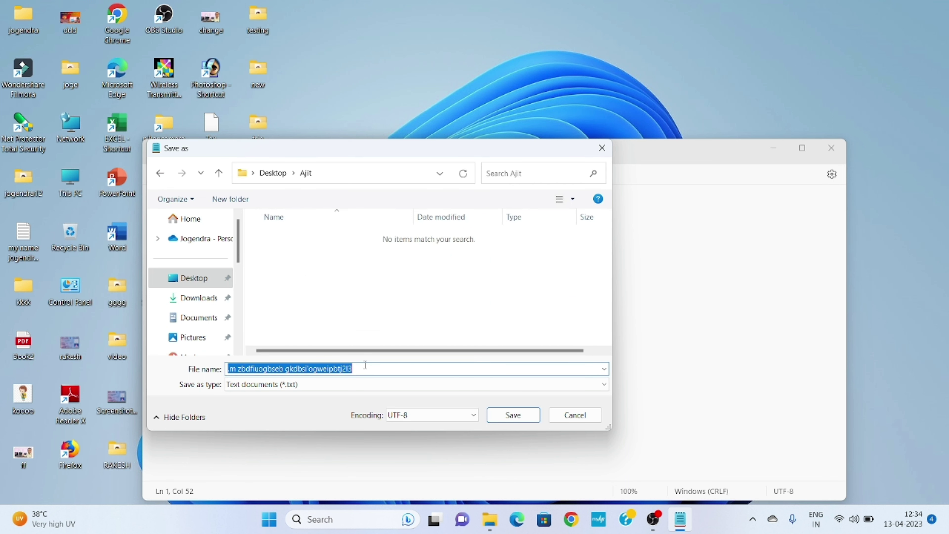
{"action": "type", "text": "ajit3"}
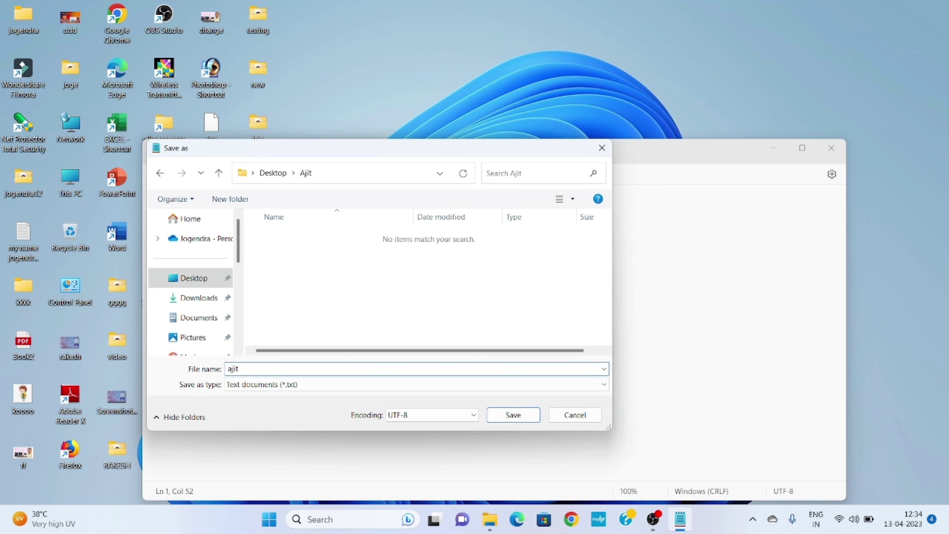
{"action": "left_click", "coordinate": [518, 418]}
{"action": "left_click", "coordinate": [825, 141]}
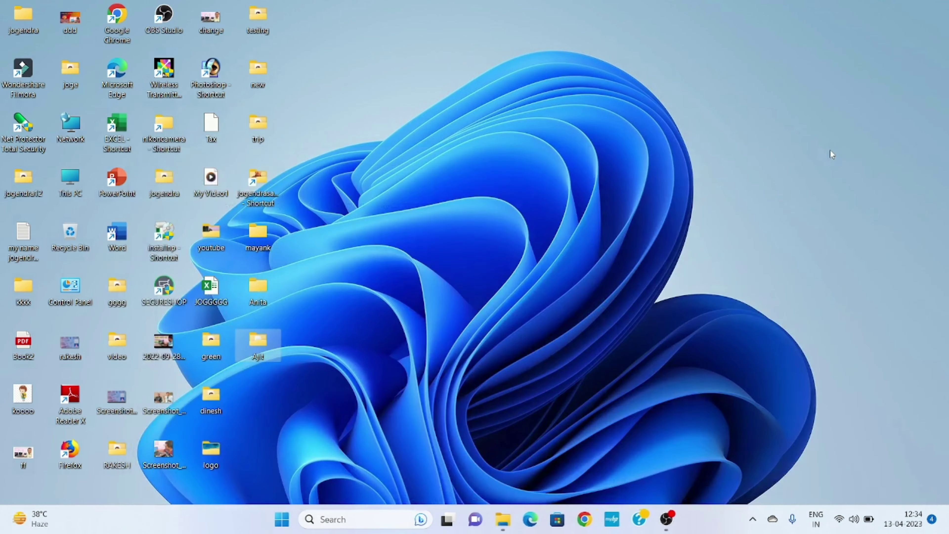
Open the saved text document from the renamed desktop folder to check its content, and close the file and folder
{"action": "double_click", "coordinate": [268, 342]}
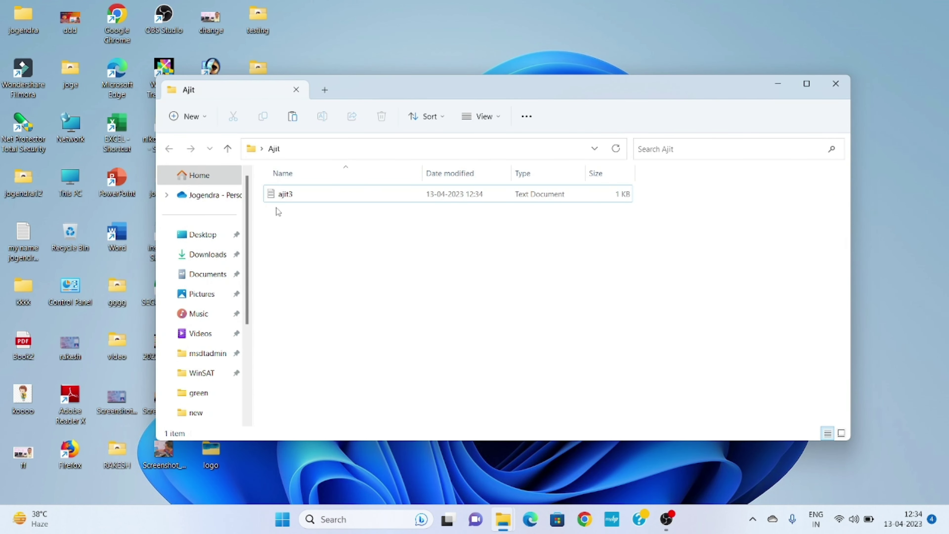
{"action": "left_click", "coordinate": [282, 196]}
{"action": "double_click", "coordinate": [281, 195]}
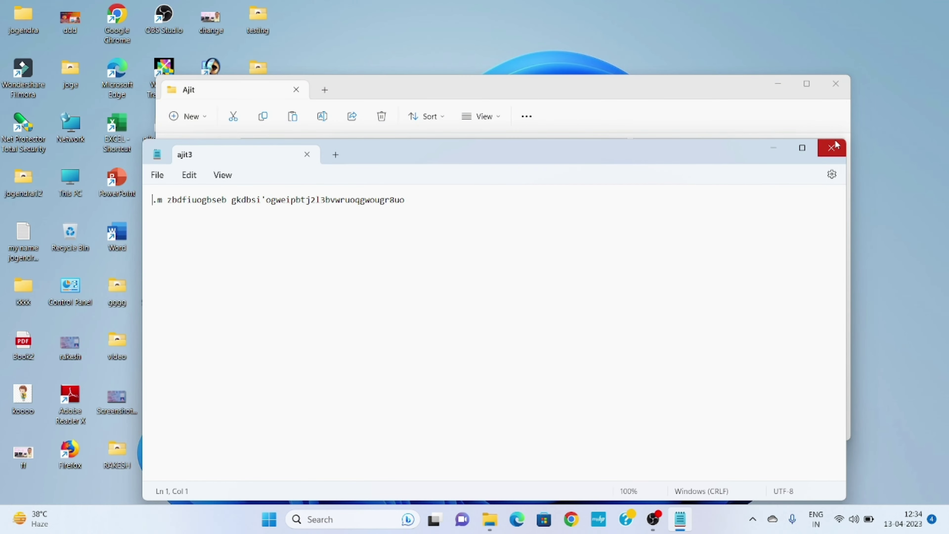
{"action": "left_click", "coordinate": [832, 149]}
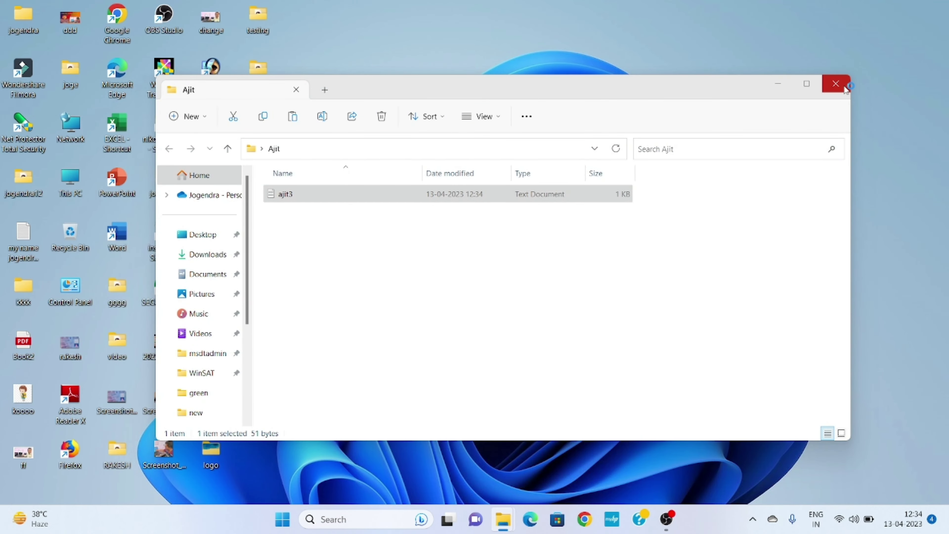
{"action": "left_click", "coordinate": [843, 85]}
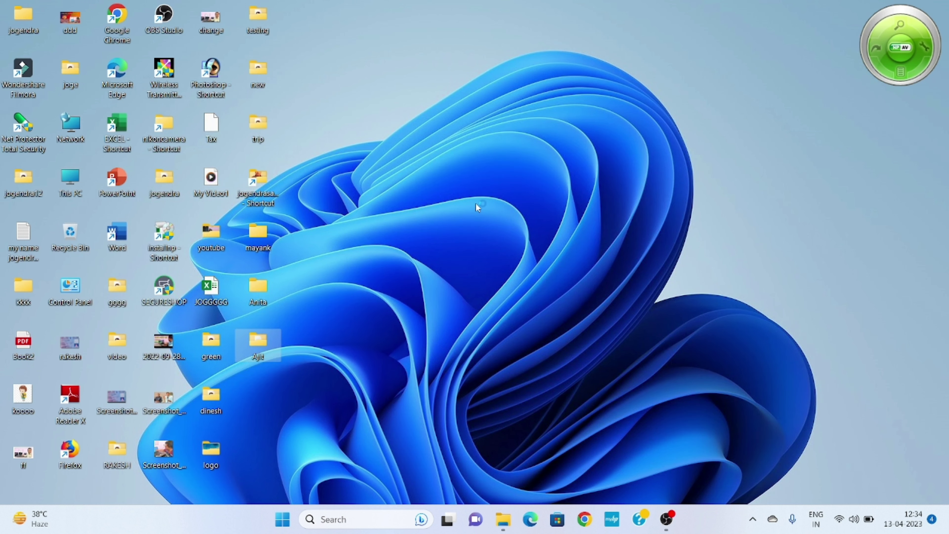
View the drives in This PC and the contents of Windows (C:), and close the window
{"action": "double_click", "coordinate": [64, 191]}
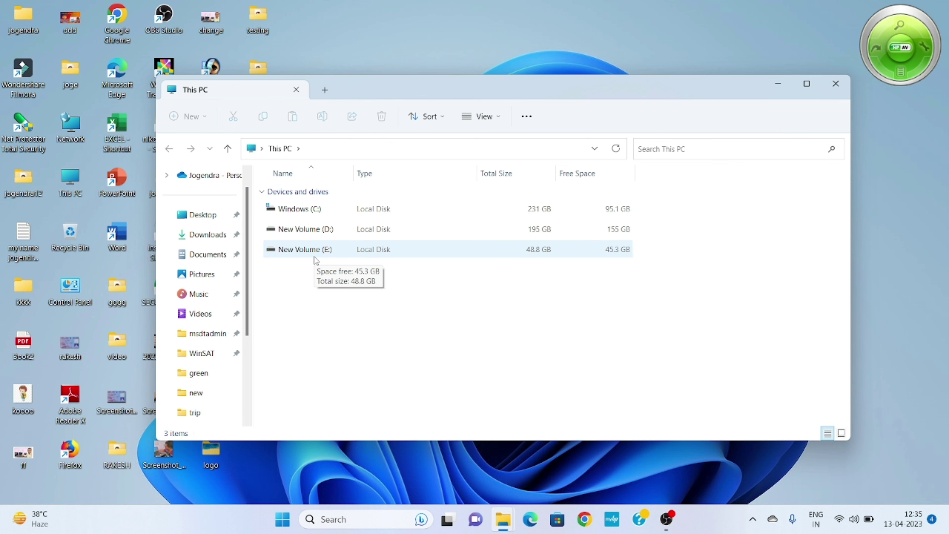
{"action": "left_click", "coordinate": [836, 84]}
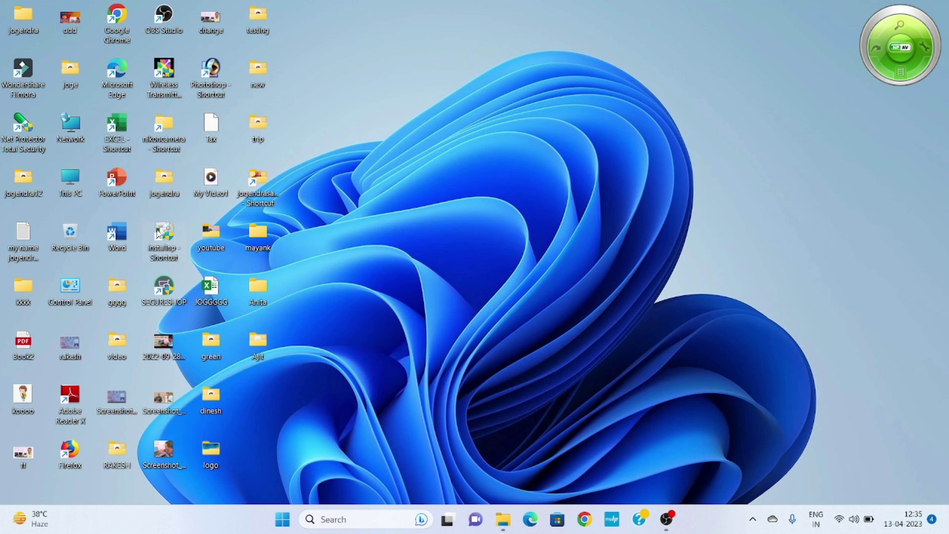
{"action": "double_click", "coordinate": [71, 181]}
{"action": "double_click", "coordinate": [327, 213]}
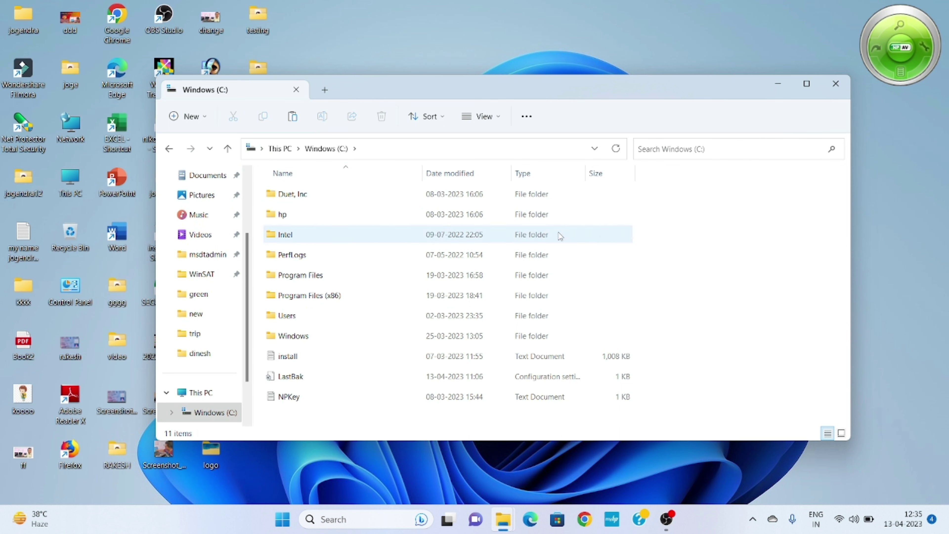
{"action": "left_click", "coordinate": [836, 85]}
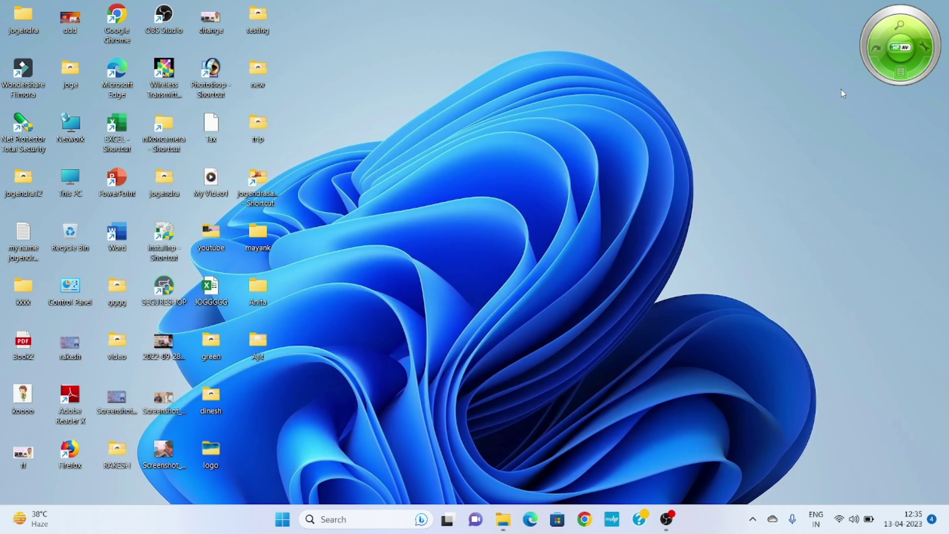